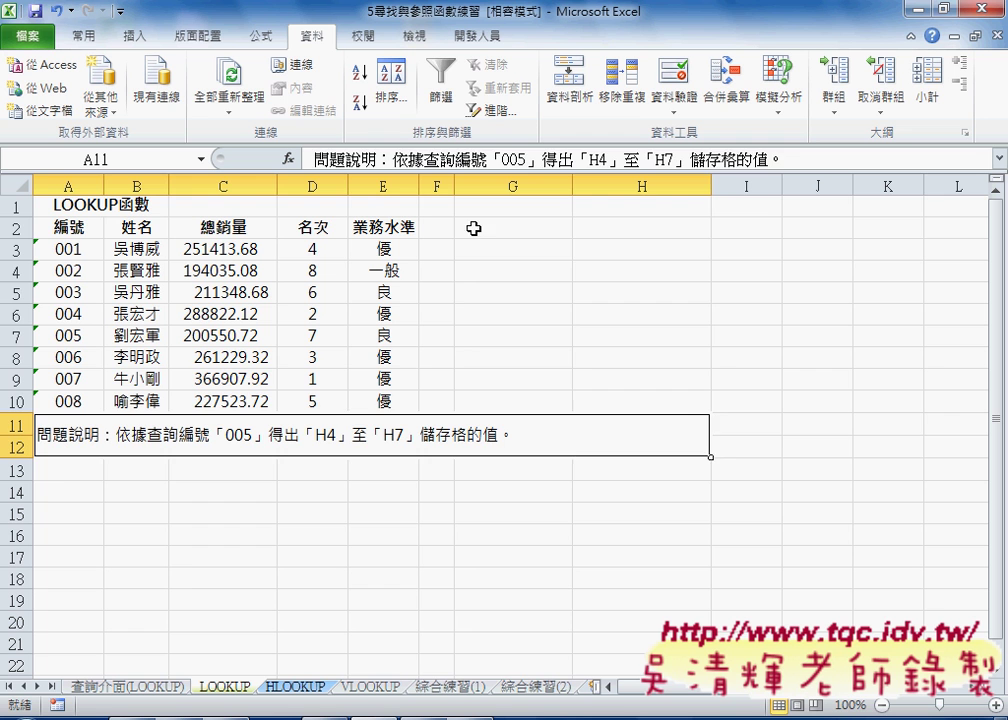
# - On the 查詢介面(LOOKUP) sheet, inspect the C2–C4 LOOKUP formulas returning results for ID 004
pyautogui.moveTo(475, 227); pyautogui.dragTo(675, 362)
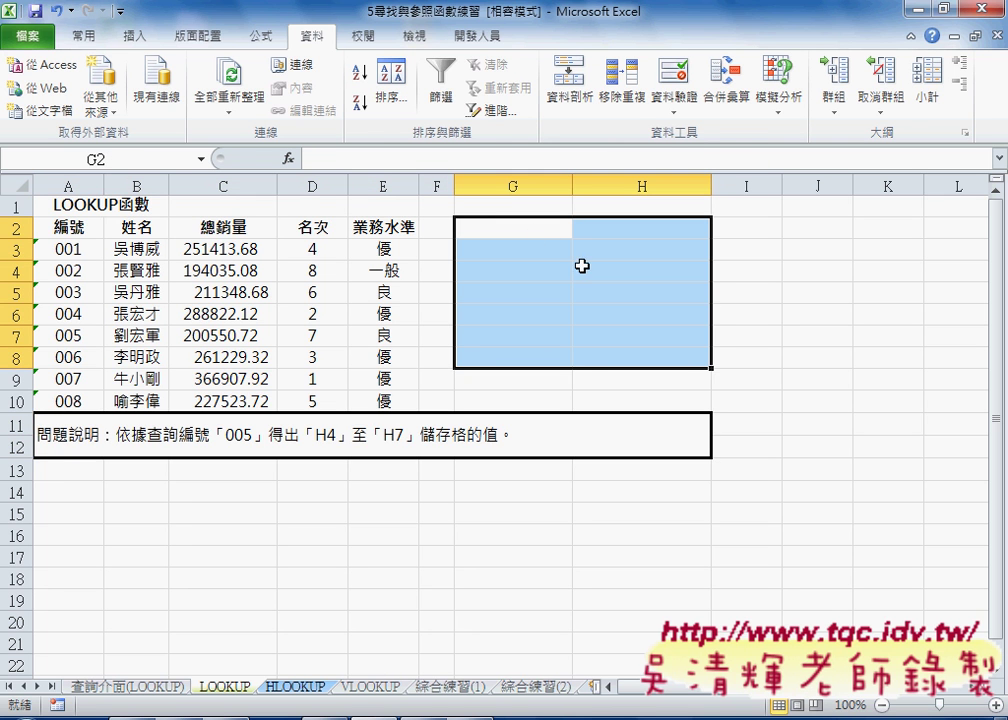
pyautogui.click(127, 687)
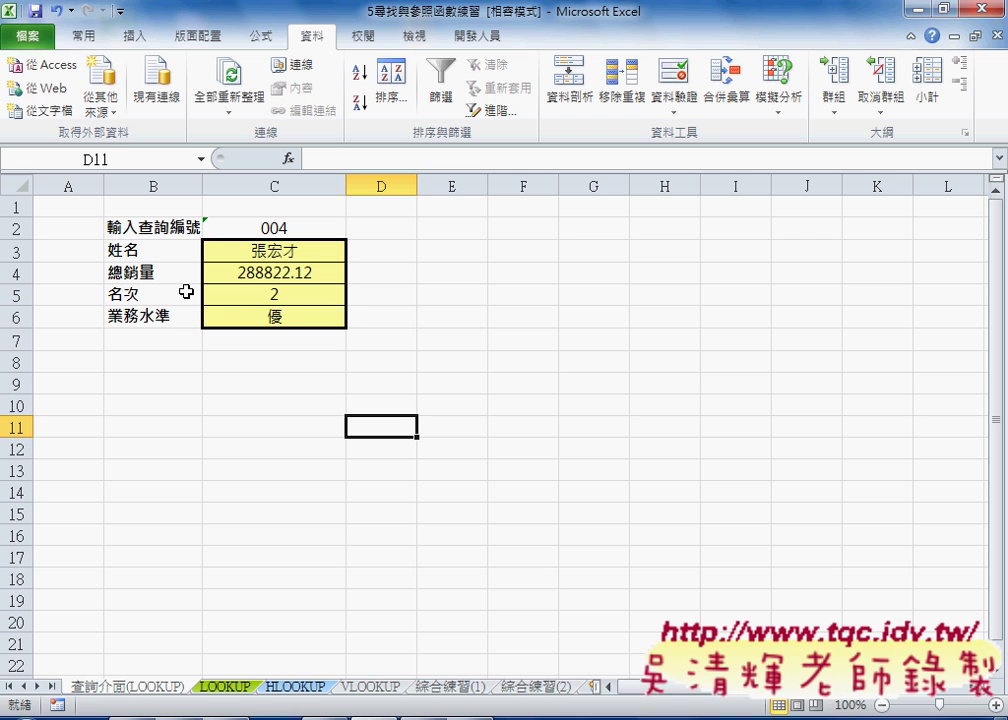
pyautogui.click(304, 227)
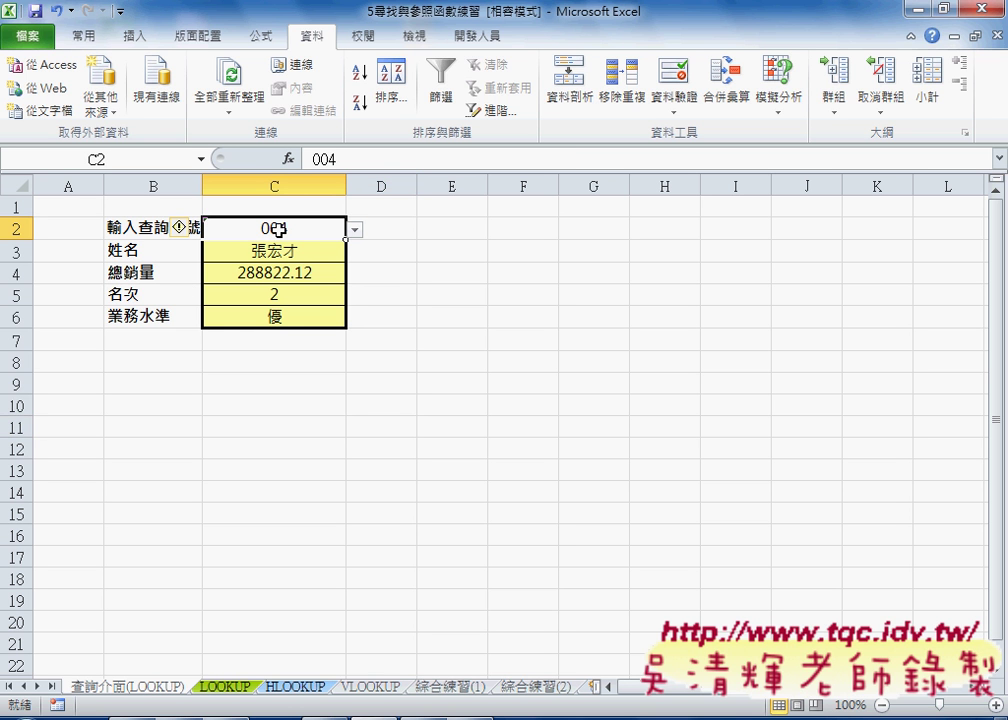
pyautogui.click(290, 252)
pyautogui.press('Down')
pyautogui.click(282, 230)
pyautogui.click(283, 253)
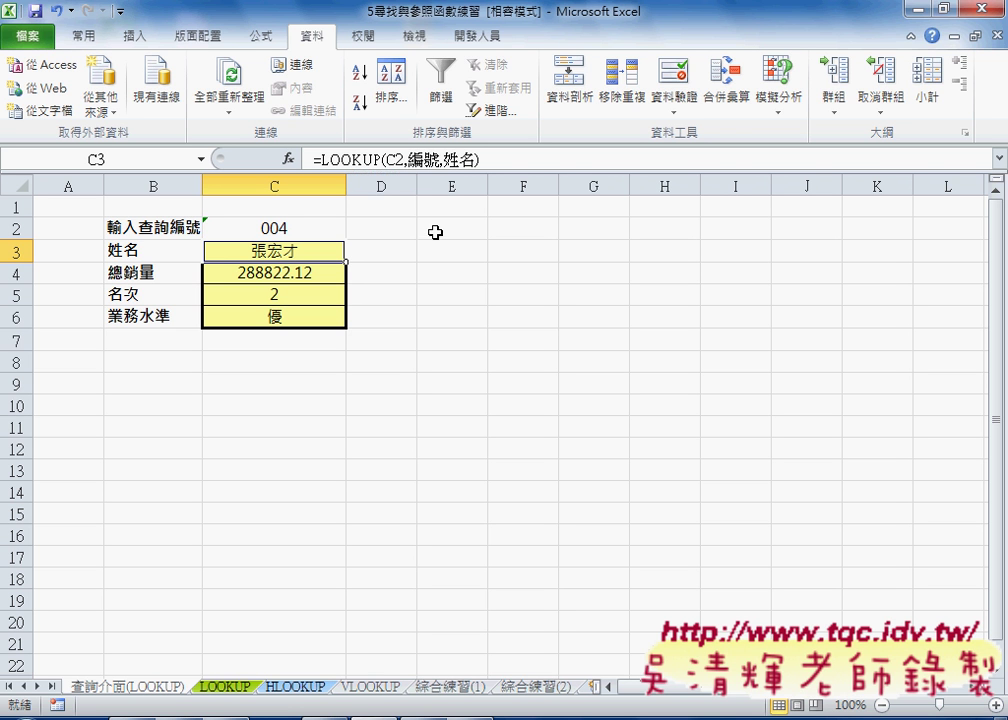
pyautogui.click(260, 38)
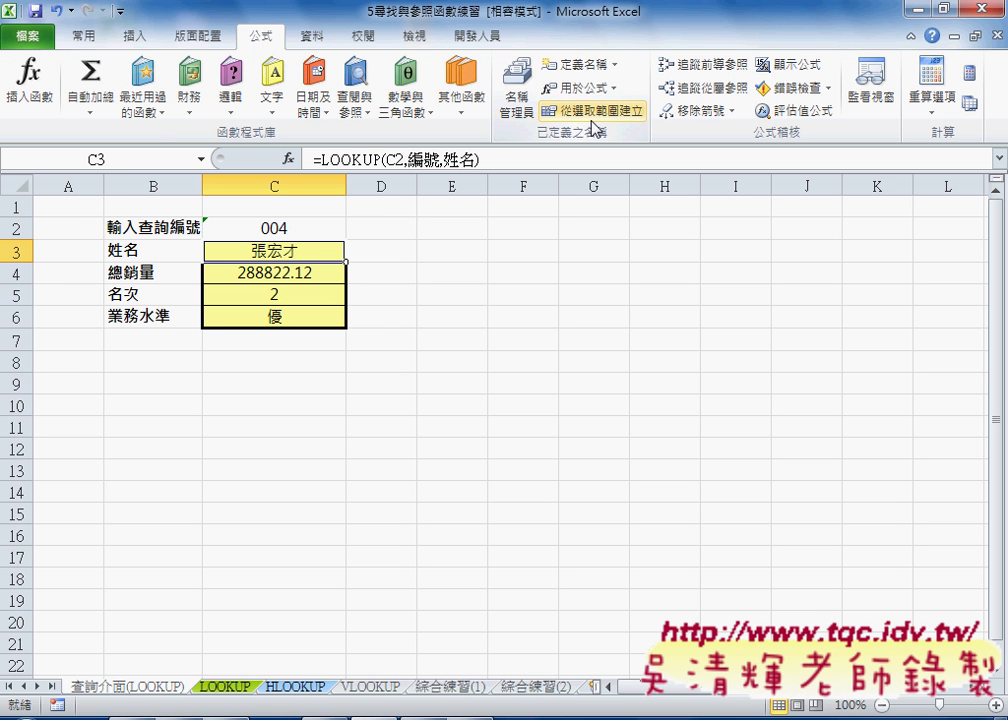
pyautogui.click(235, 686)
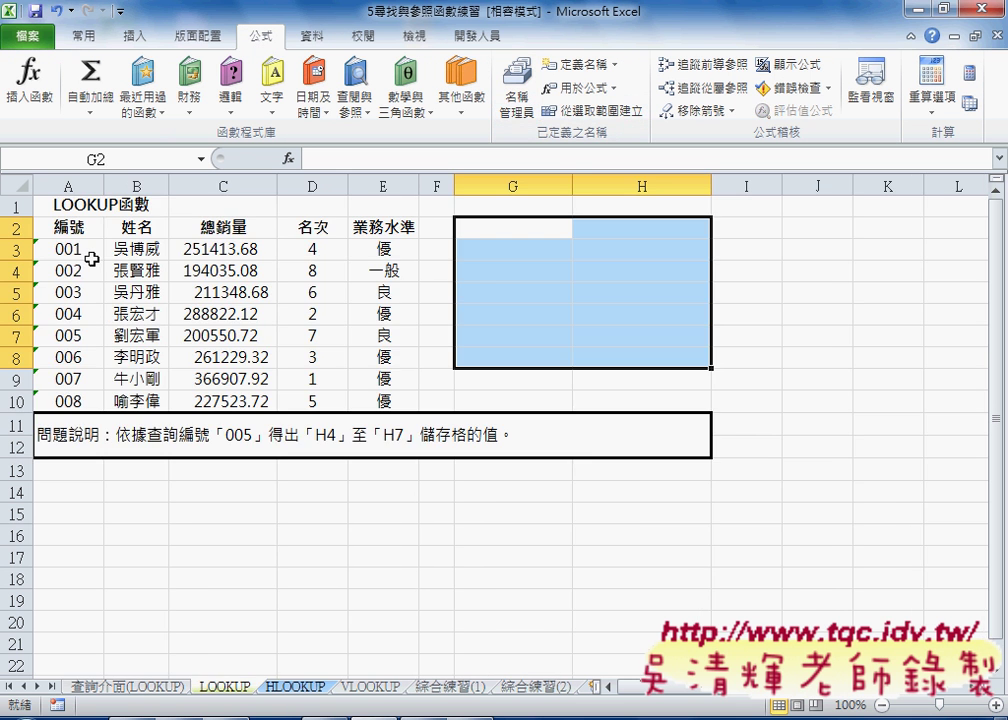
pyautogui.moveTo(68, 227); pyautogui.dragTo(385, 393)
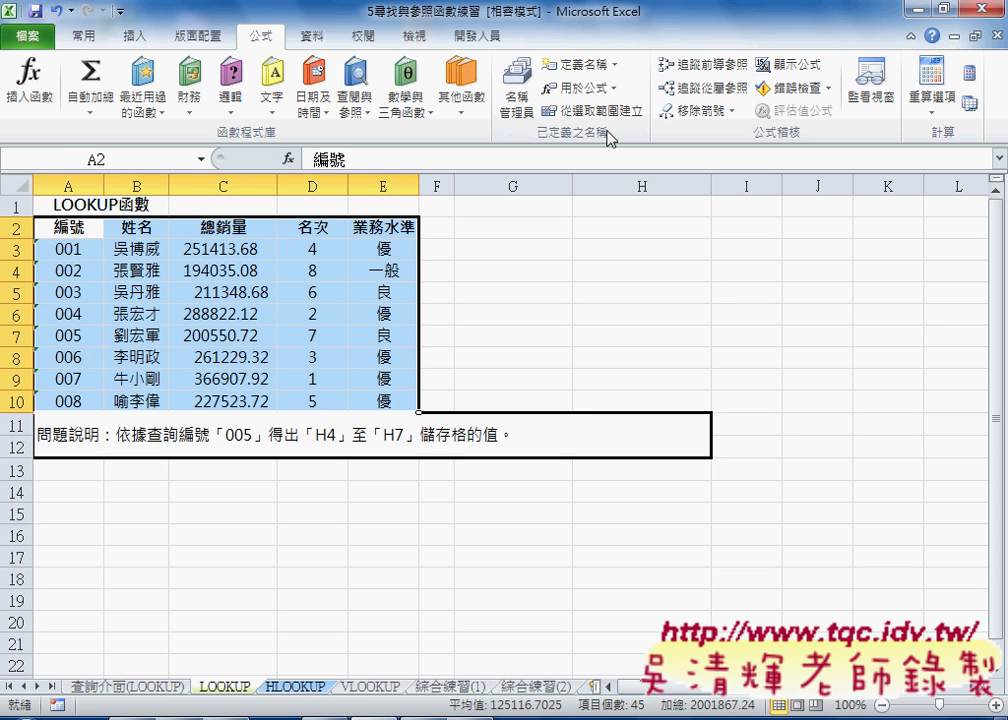
pyautogui.click(517, 105)
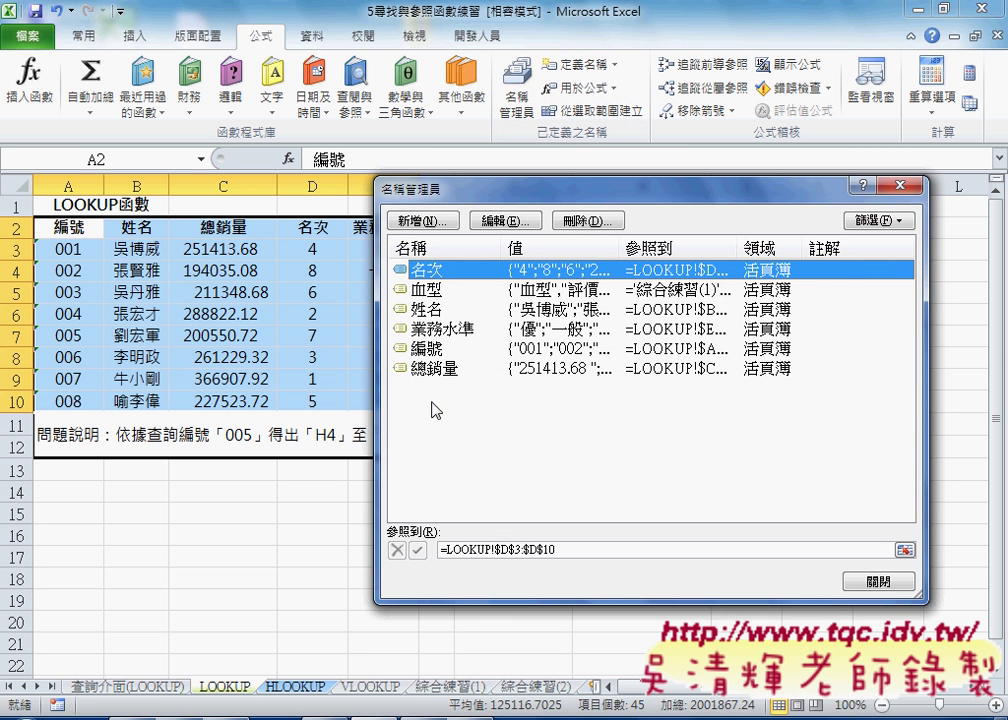
pyautogui.click(903, 182)
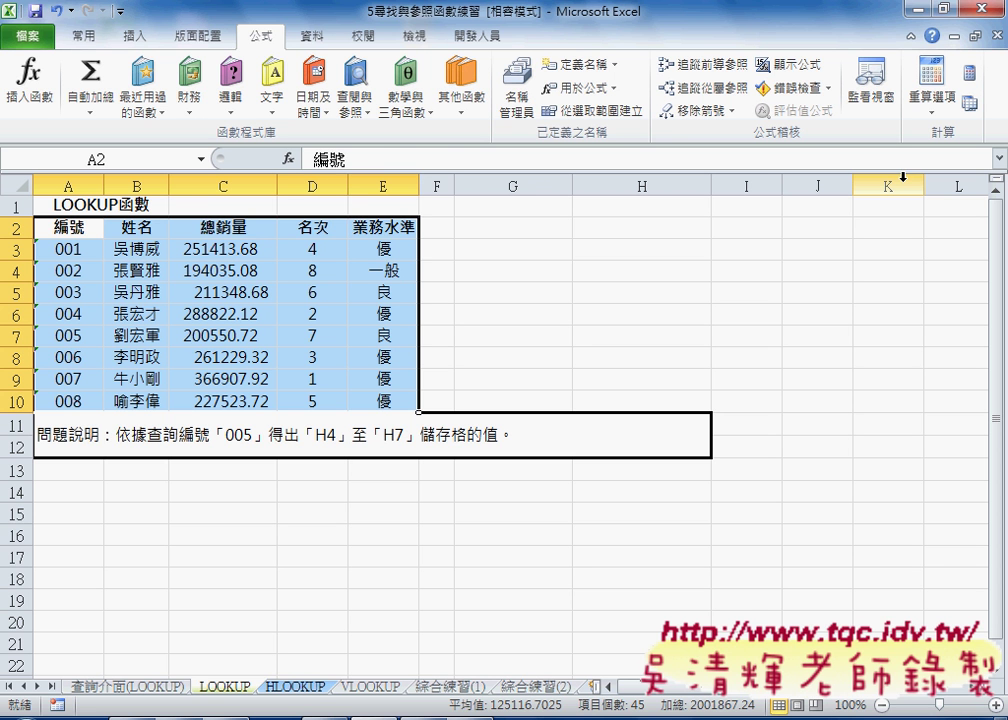
# - Select record 008's row on the LOOKUP data sheet and bring up Name Manager
pyautogui.click(144, 690)
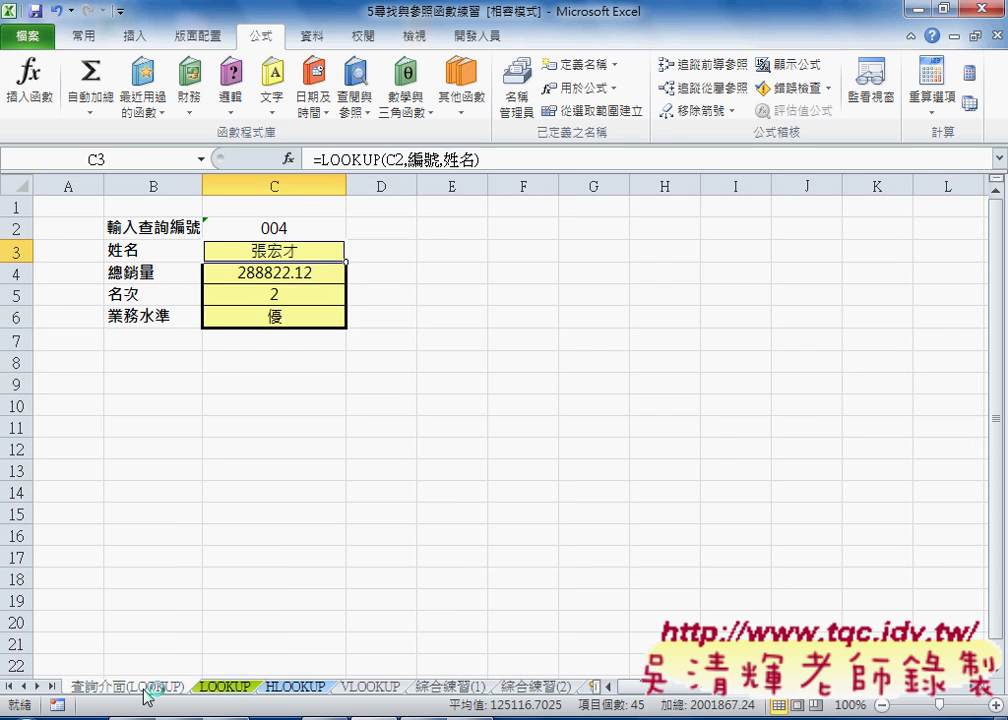
pyautogui.click(254, 446)
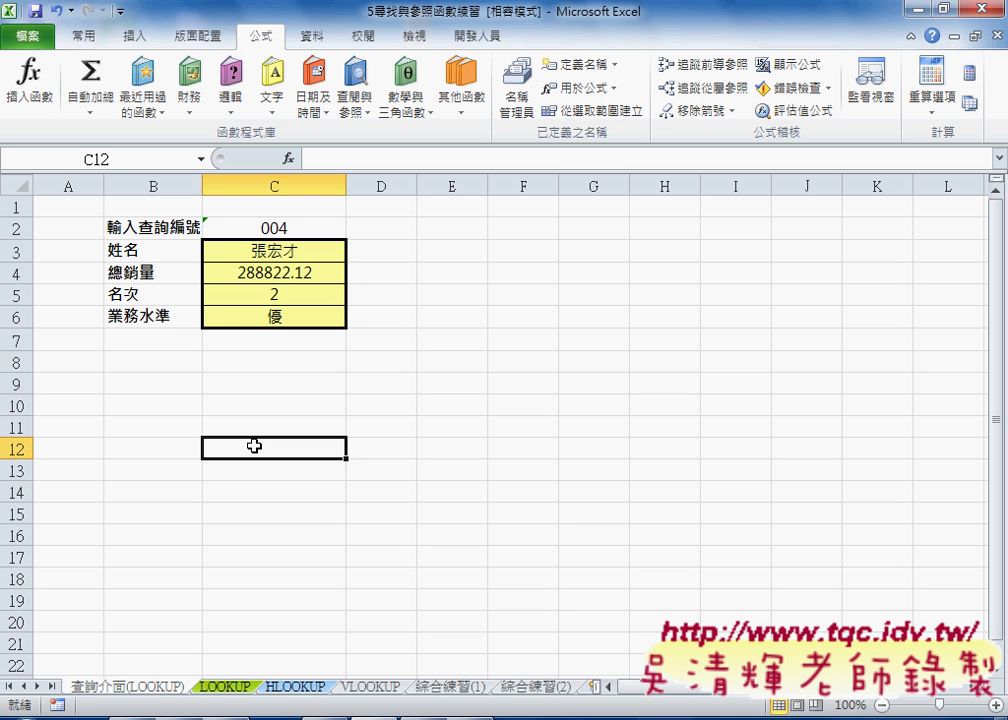
pyautogui.click(228, 688)
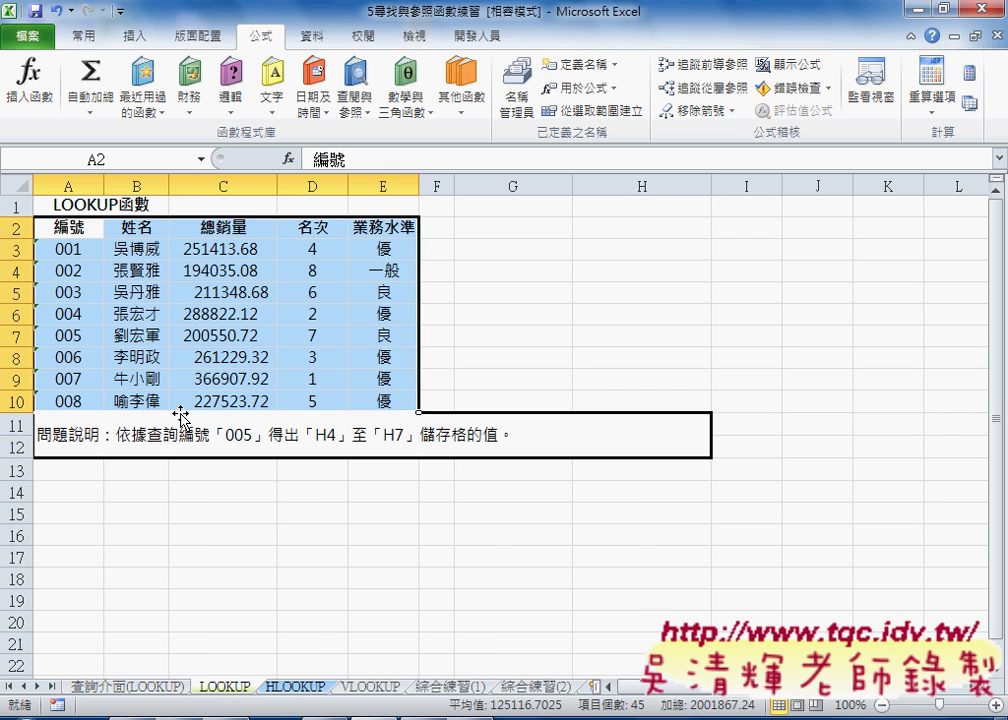
pyautogui.moveTo(125, 401); pyautogui.dragTo(411, 408)
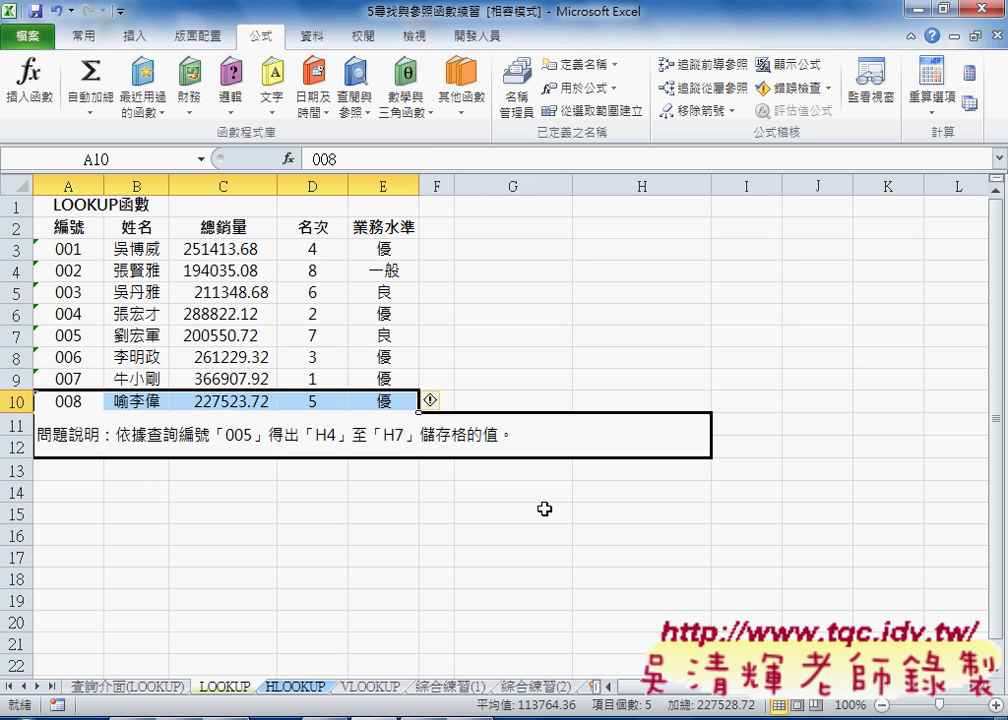
pyautogui.click(517, 100)
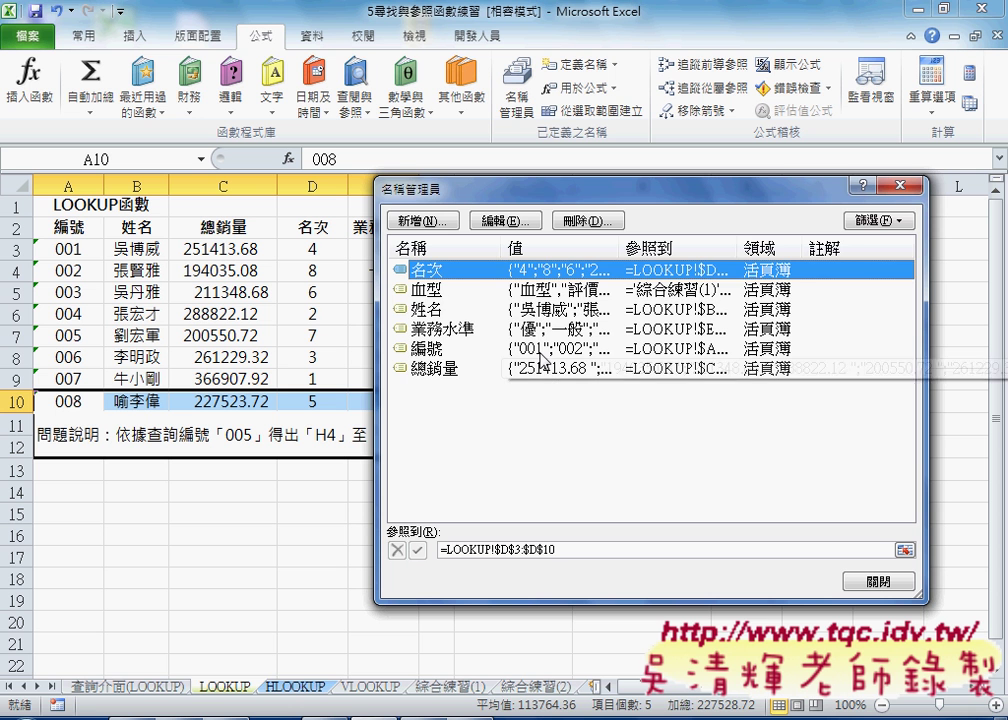
# - Change the 編號 name's end row to 100, making it =LOOKUP!$A$3:$A$100
pyautogui.click(430, 309)
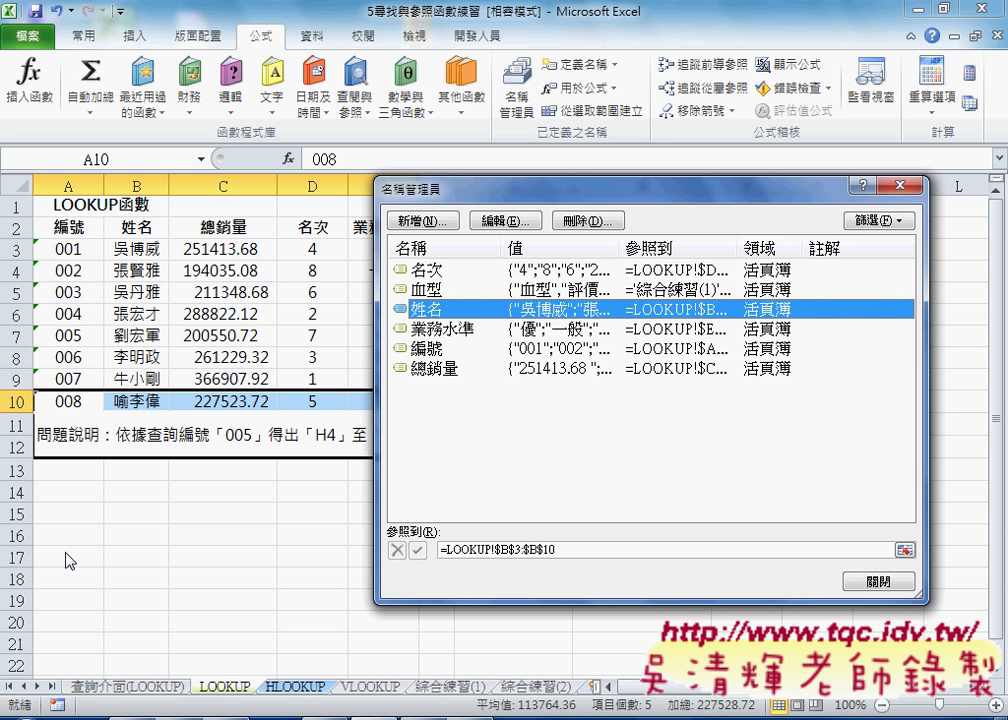
pyautogui.doubleClick(567, 551)
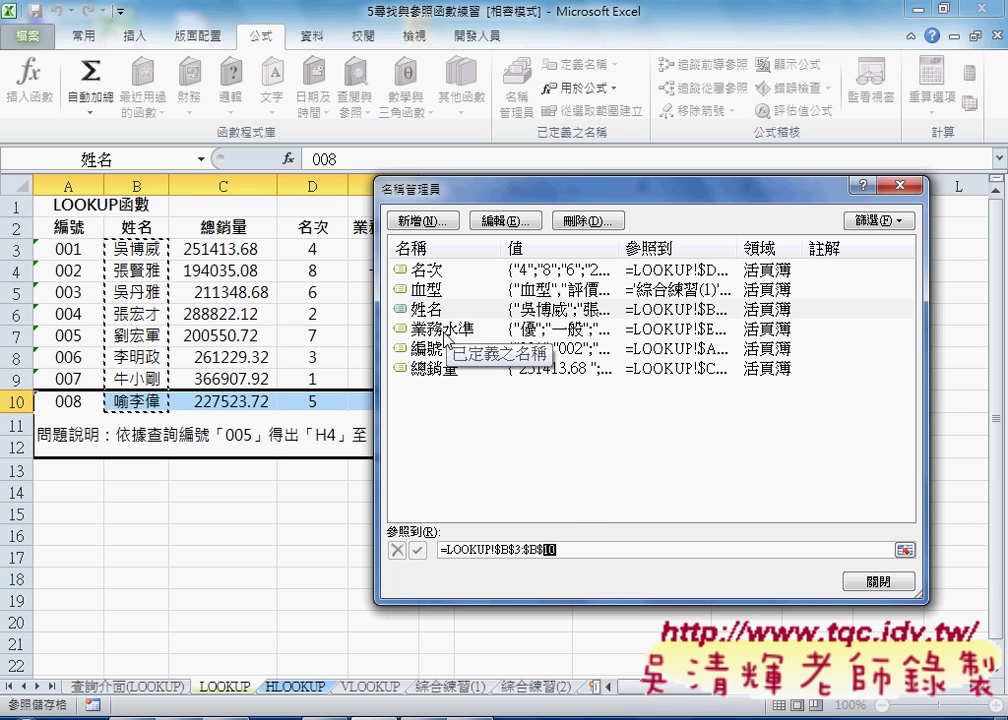
pyautogui.click(436, 350)
pyautogui.doubleClick(573, 546)
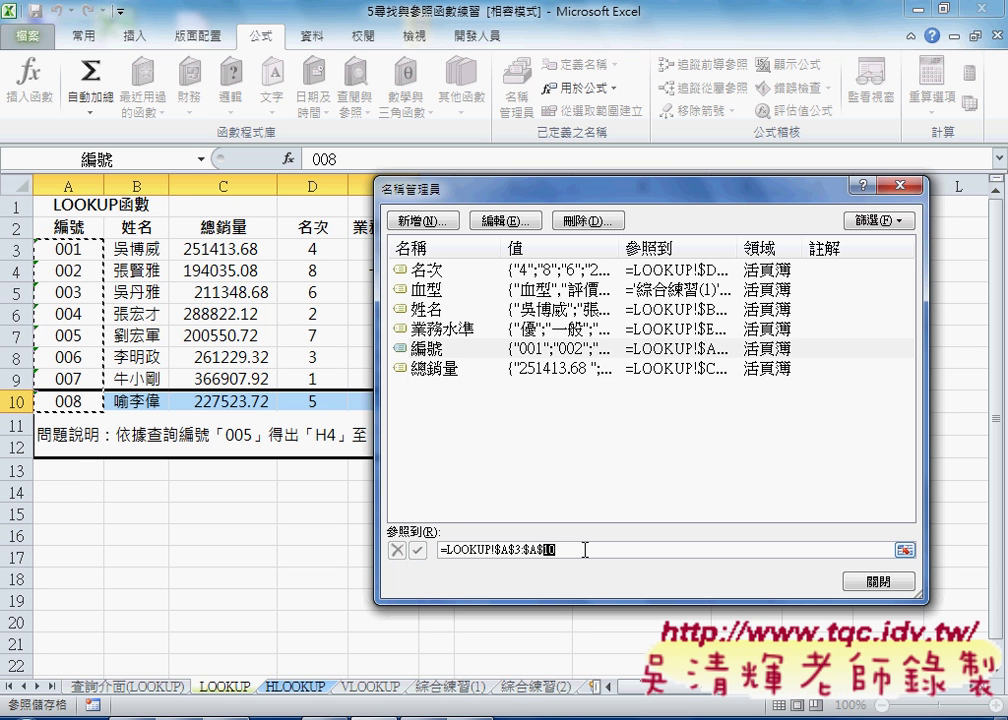
pyautogui.write('100')
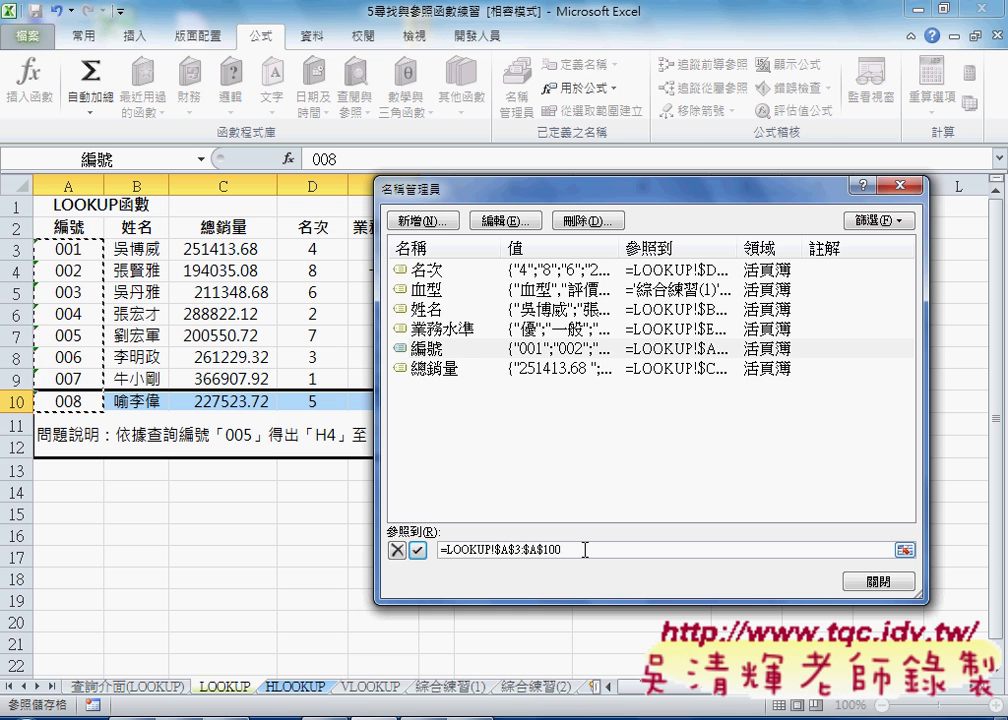
pyautogui.click(864, 579)
# - Keep the 編號 change, verify C2's ID dropdown still shows 004, then return to LOOKUP
pyautogui.click(462, 413)
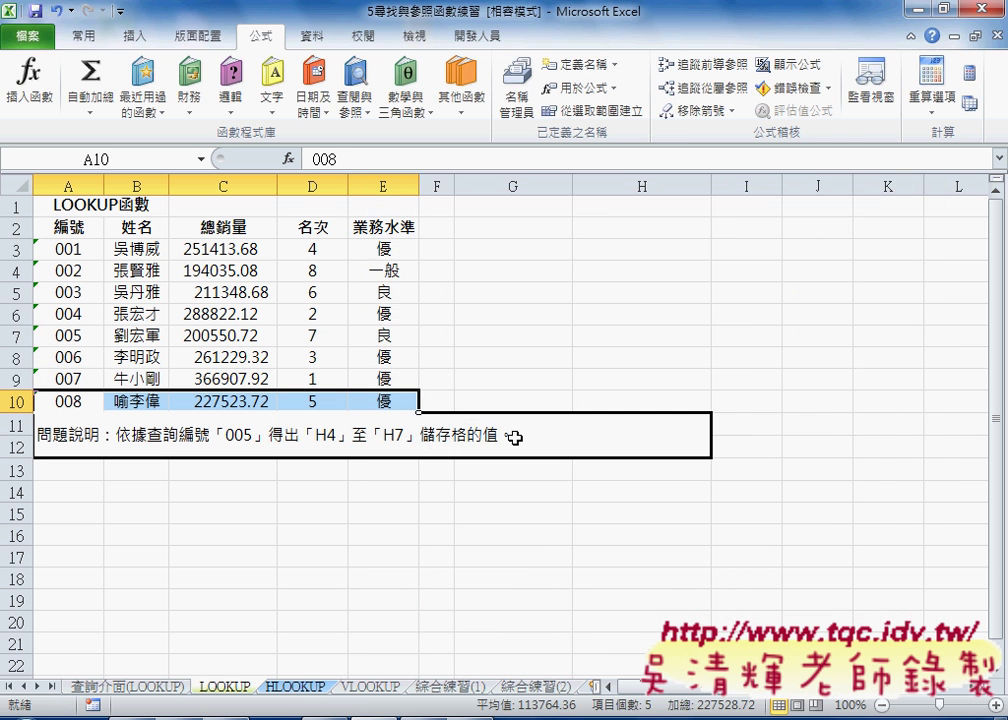
pyautogui.click(92, 688)
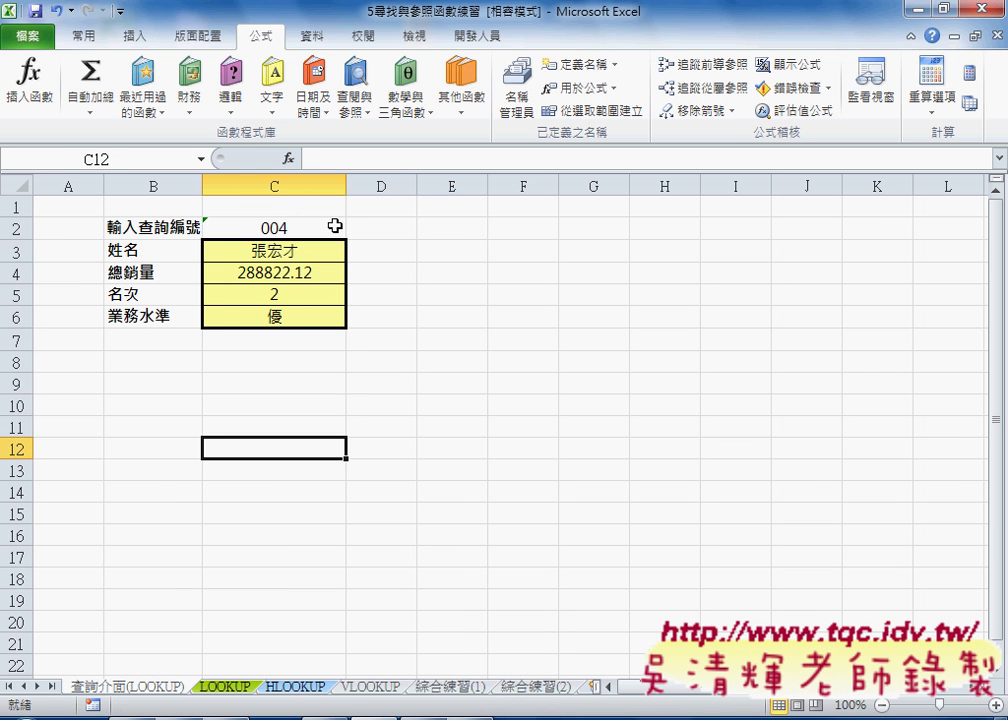
pyautogui.click(333, 226)
pyautogui.click(355, 231)
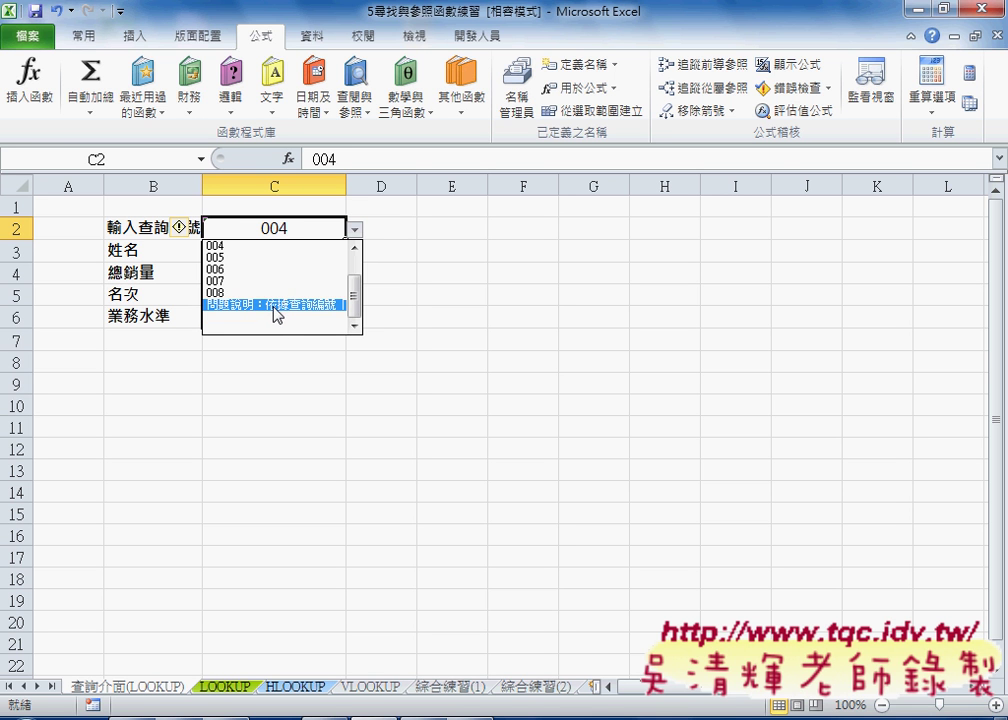
pyautogui.click(509, 348)
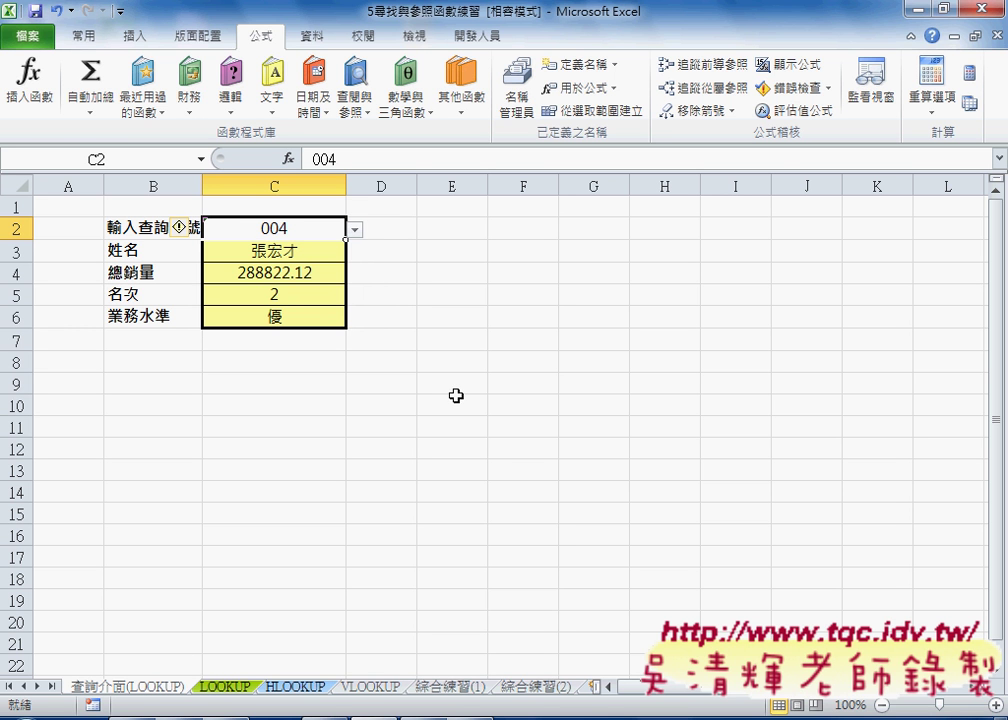
pyautogui.click(220, 687)
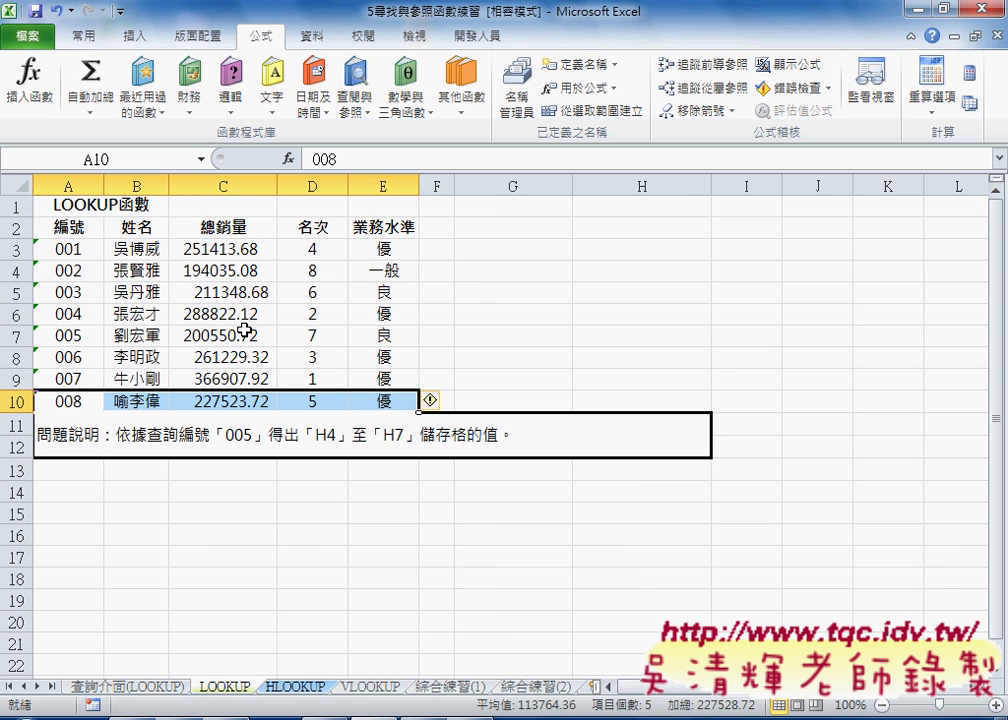
pyautogui.click(516, 92)
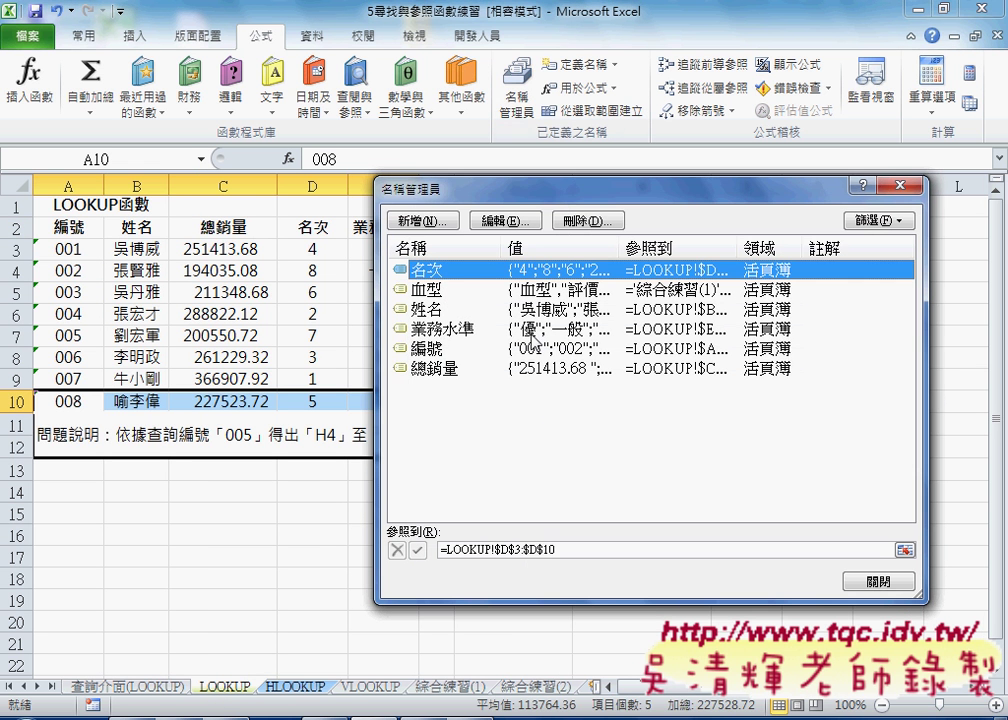
pyautogui.click(430, 348)
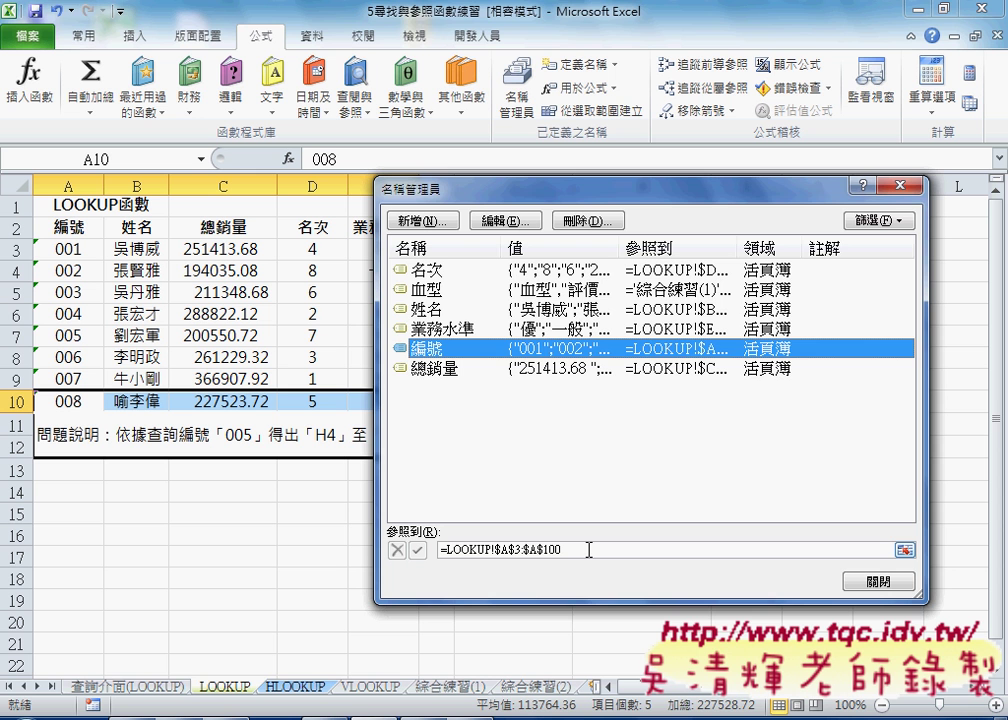
pyautogui.click(884, 580)
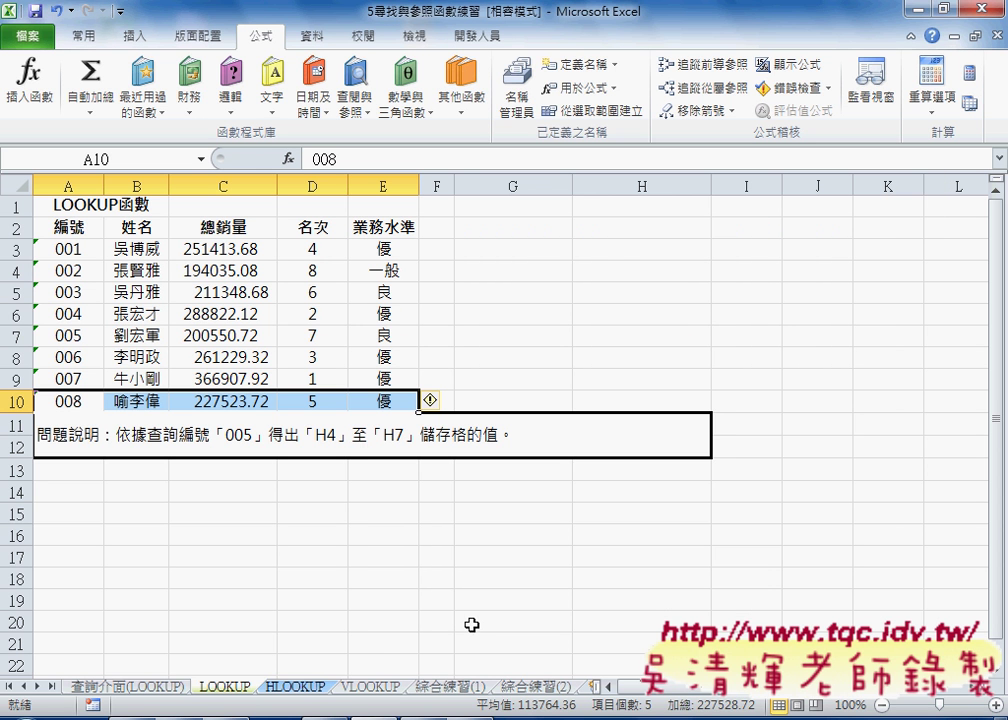
# - Move through the sheet tabs to reach the VLOOKUP commission-rate sheet for the 79000 sales figure
pyautogui.click(128, 687)
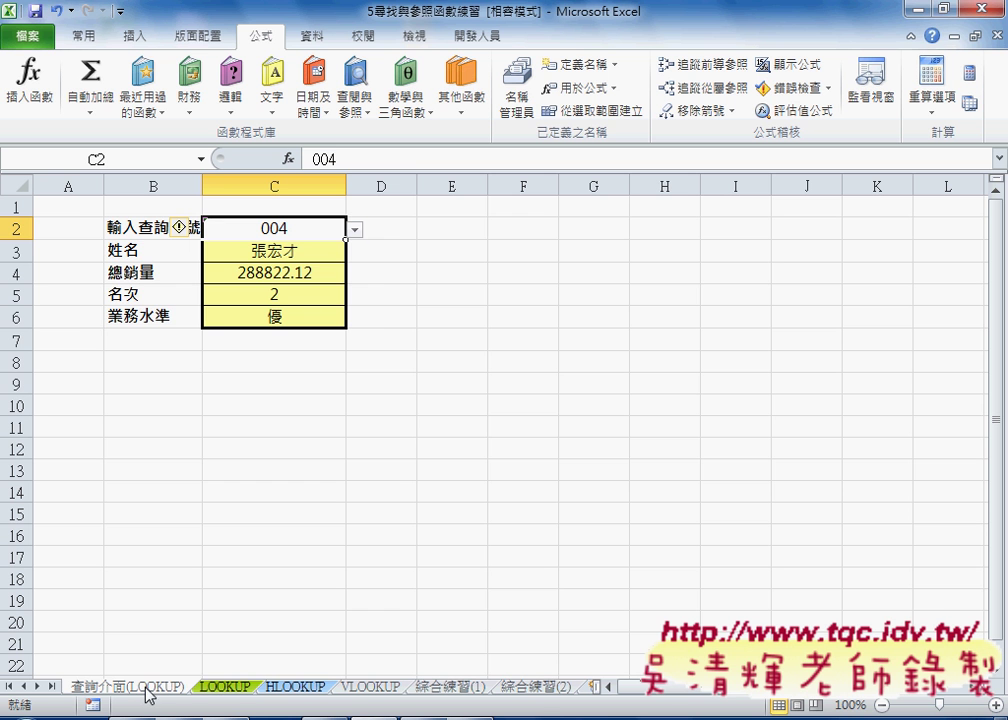
pyautogui.click(218, 690)
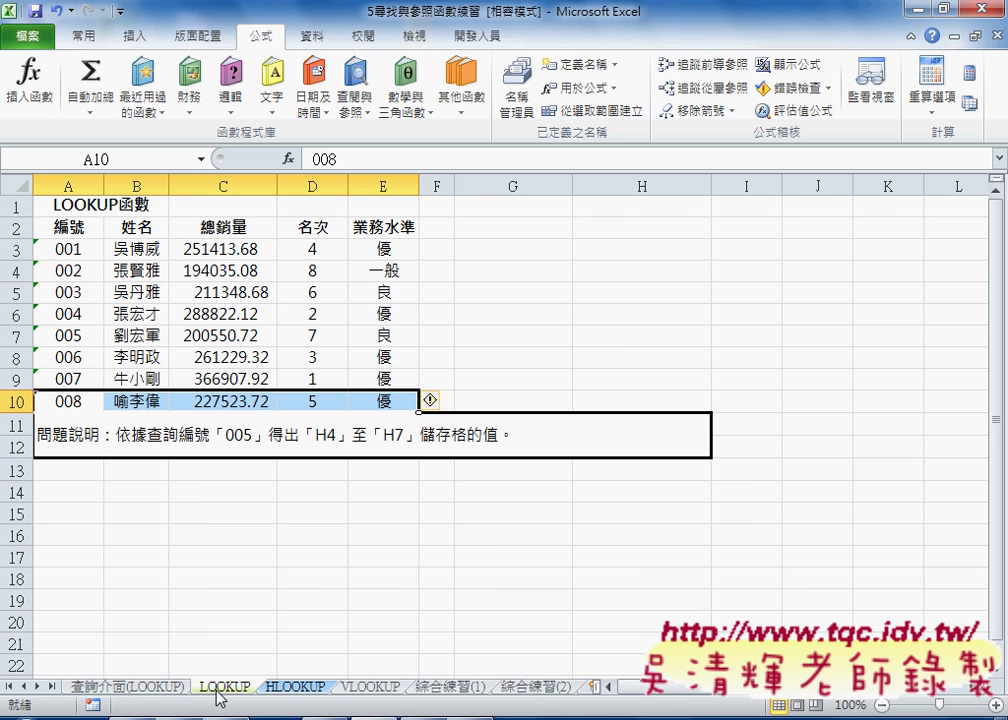
pyautogui.click(362, 690)
pyautogui.moveTo(362, 690)
pyautogui.mouseDown()
pyautogui.moveTo(277, 704)
pyautogui.moveTo(348, 702)
pyautogui.moveTo(291, 685)
pyautogui.mouseUp()
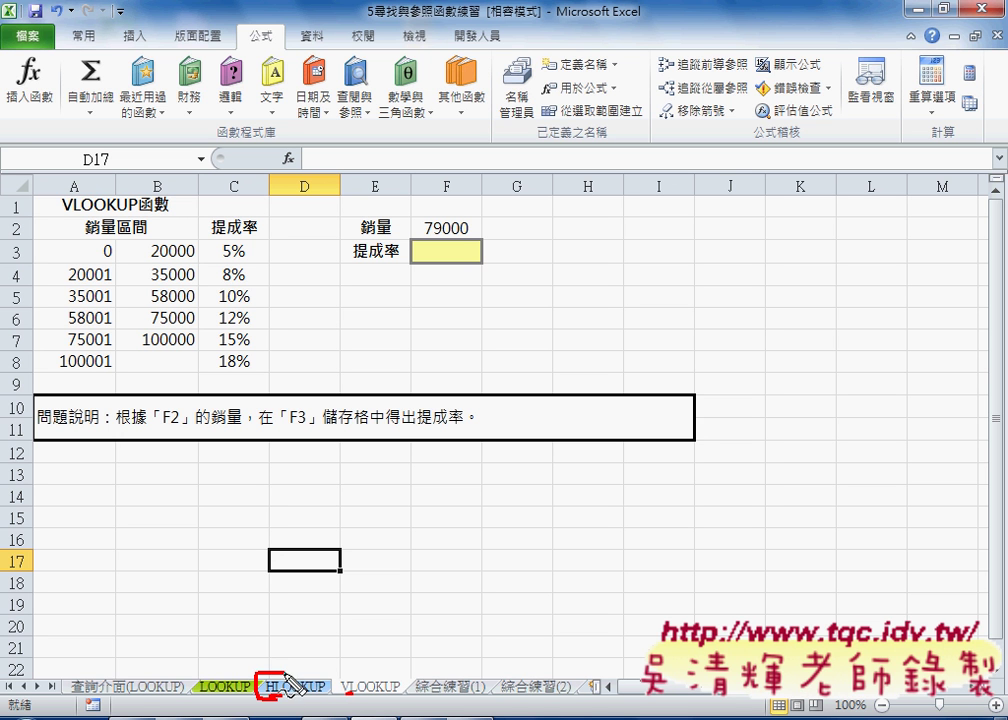
# - Show the HLOOKUP sheet scrolled to the top with the CZ stock table A2:E4 selected
pyautogui.moveTo(291, 685); pyautogui.dragTo(219, 567)
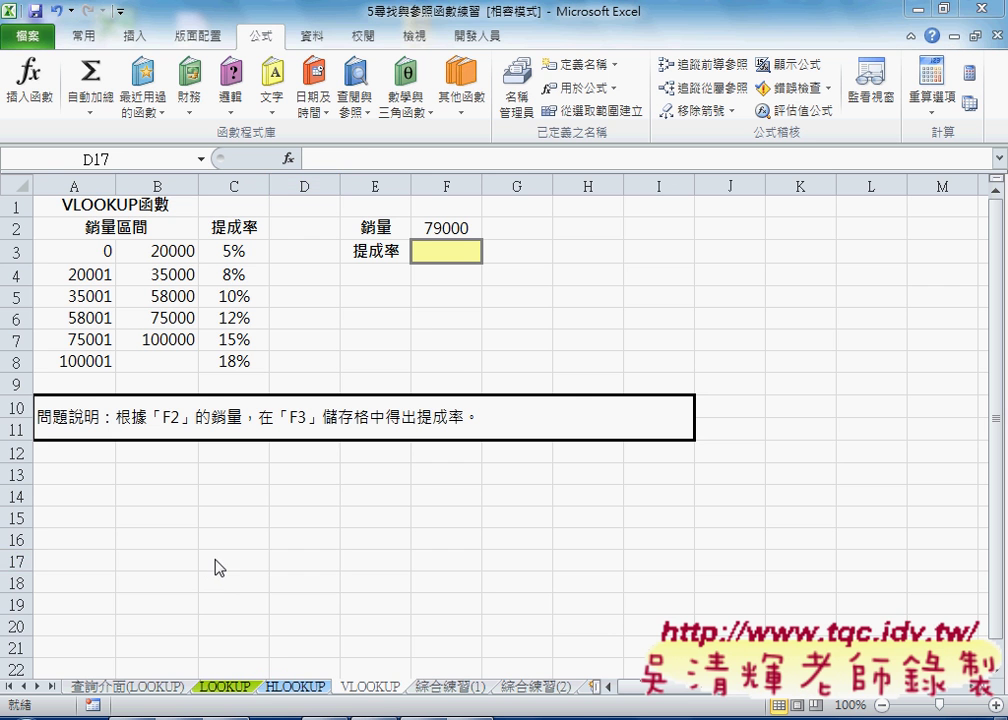
pyautogui.click(296, 688)
pyautogui.moveTo(76, 345); pyautogui.dragTo(88, 453)
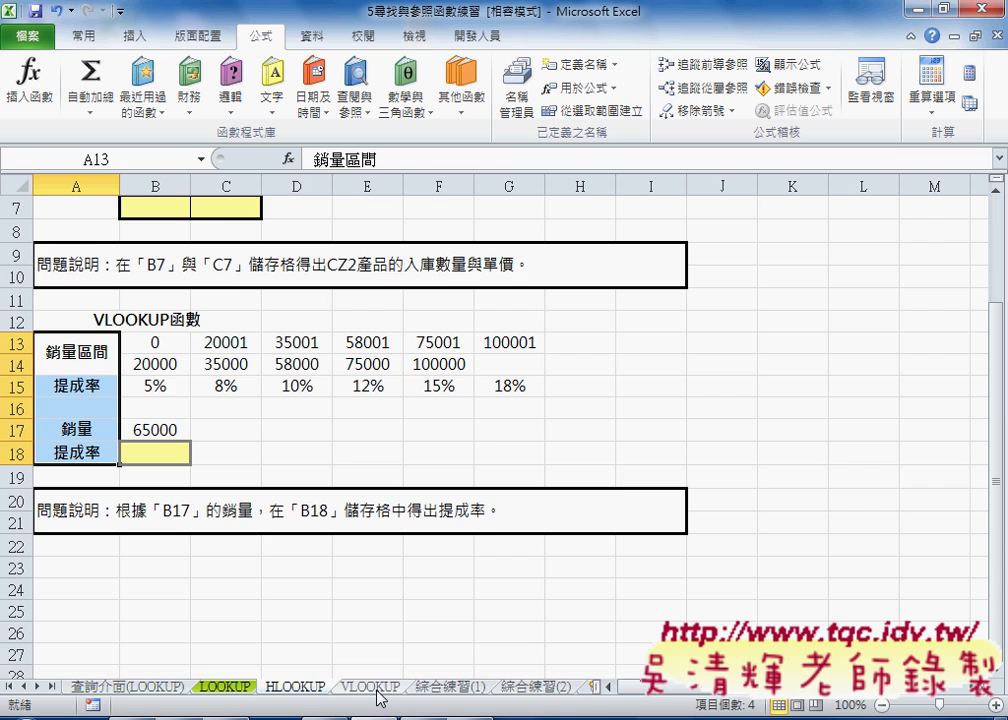
pyautogui.hotkey('ctrl', 'pagedown')
pyautogui.moveTo(112, 226); pyautogui.dragTo(222, 240)
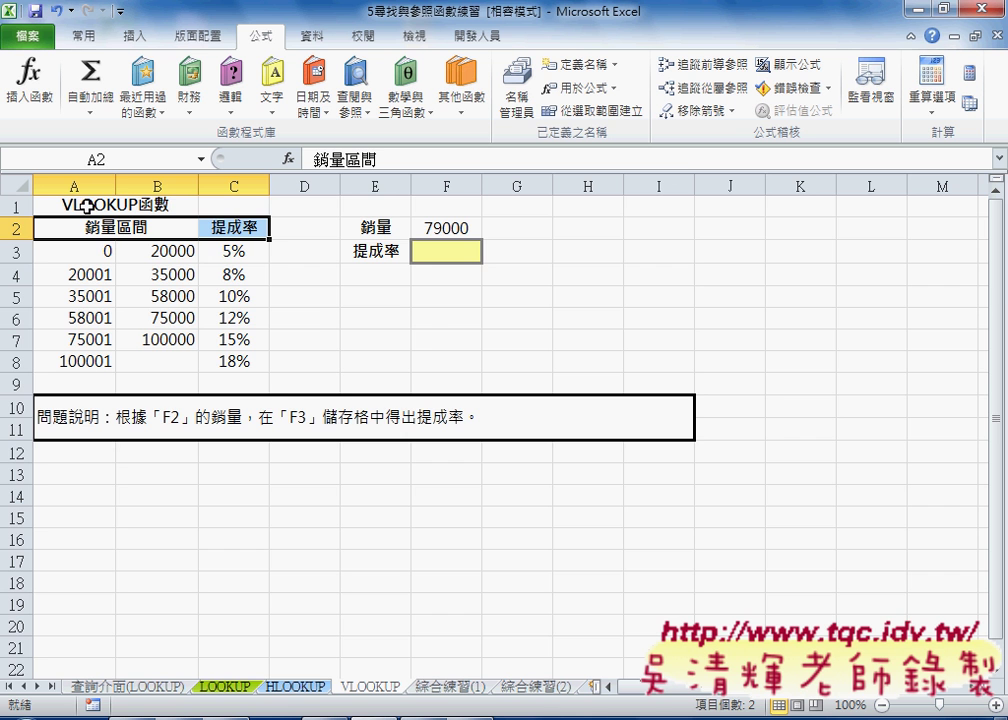
pyautogui.click(295, 687)
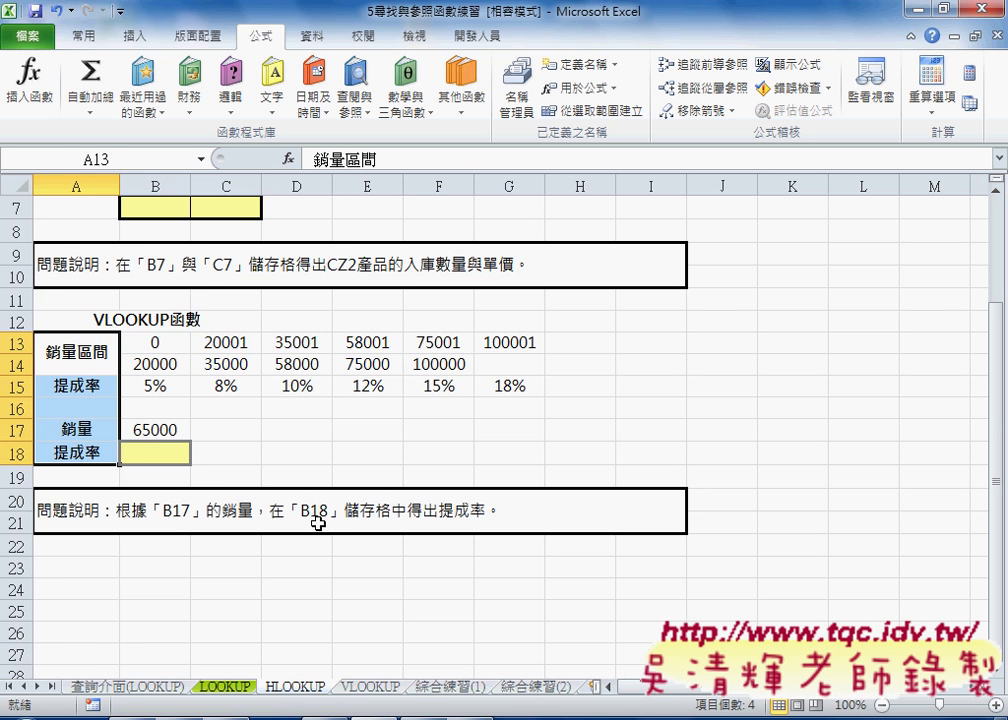
pyautogui.scroll(2, 318, 522)
pyautogui.moveTo(75, 225)
pyautogui.mouseDown()
pyautogui.moveTo(352, 283)
pyautogui.moveTo(361, 273)
pyautogui.mouseUp()
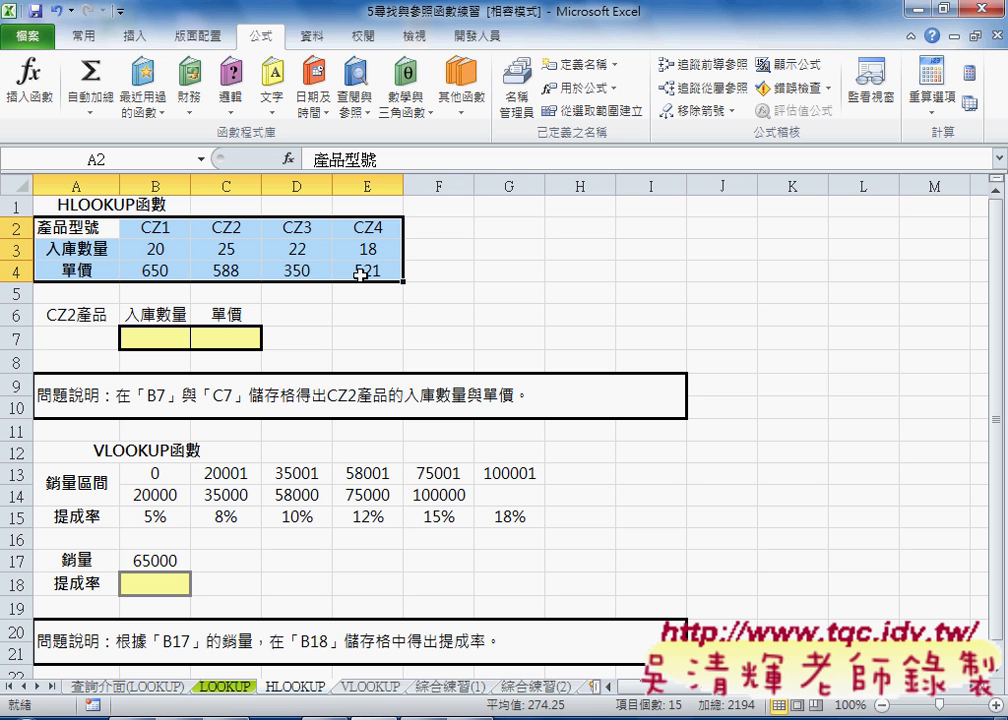